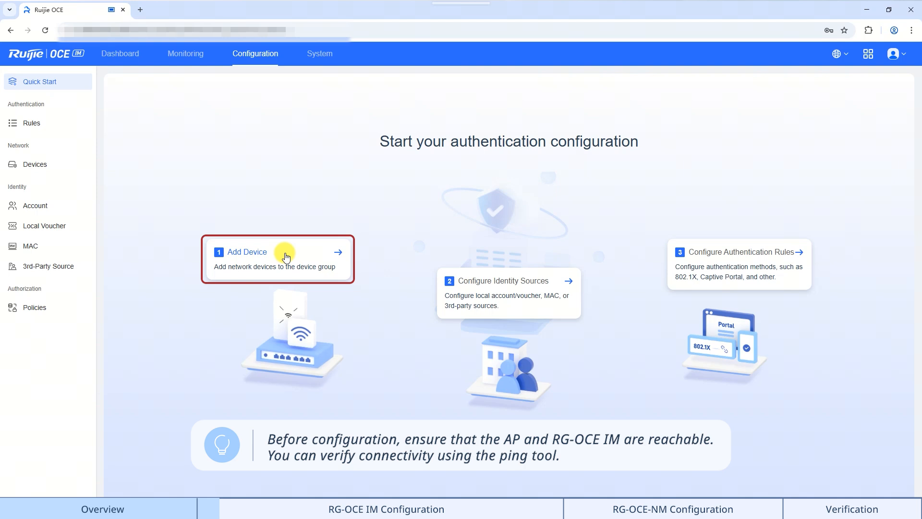
Go from the Quick Start card to Devices and bring up the Add Device dialog with 802.1X checked
{"action": "left_click", "coordinate": [287, 254]}
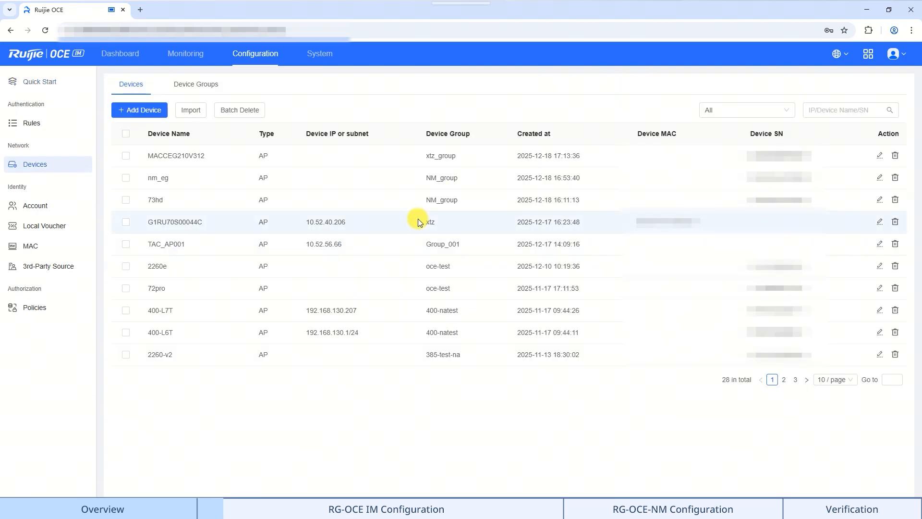
{"action": "left_click", "coordinate": [153, 110]}
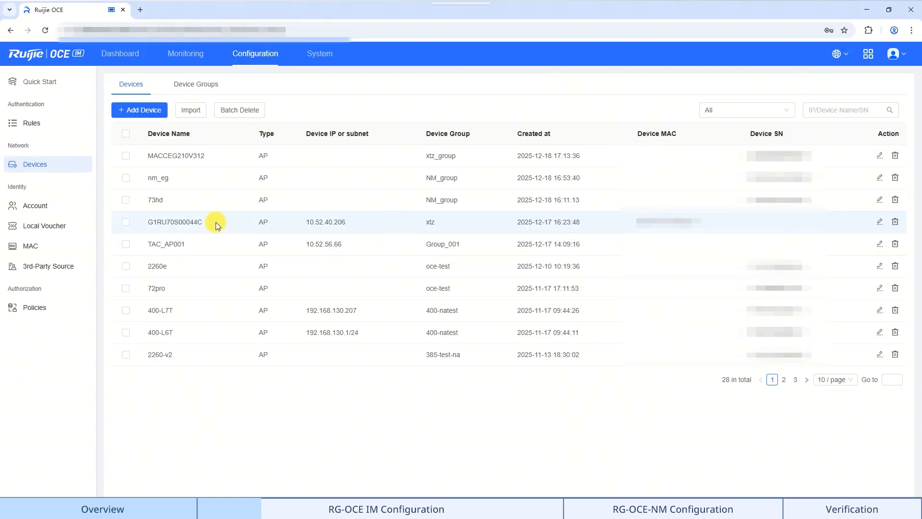
{"action": "left_click", "coordinate": [164, 115]}
{"action": "left_click", "coordinate": [421, 305]}
Name the device AP180P-L and create a new device group called .1X AP for it
{"action": "left_click", "coordinate": [442, 200]}
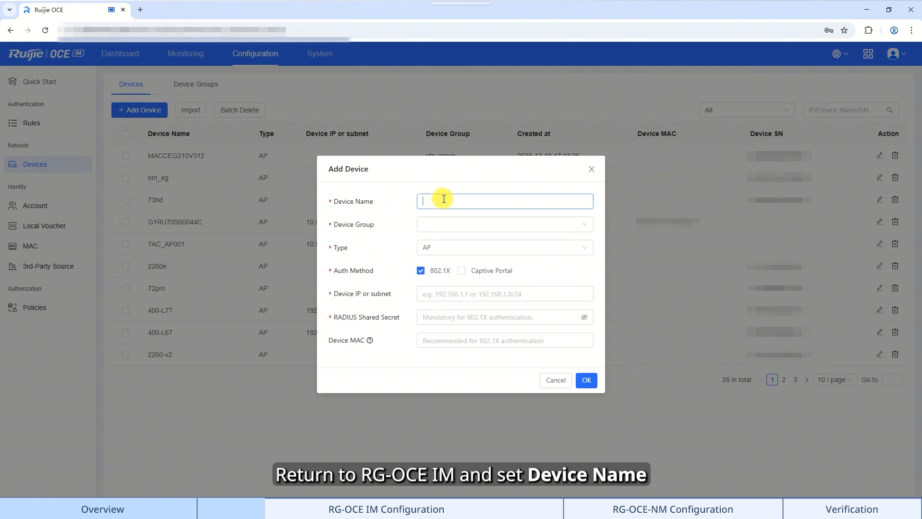
{"action": "type", "text": "AP180P-L"}
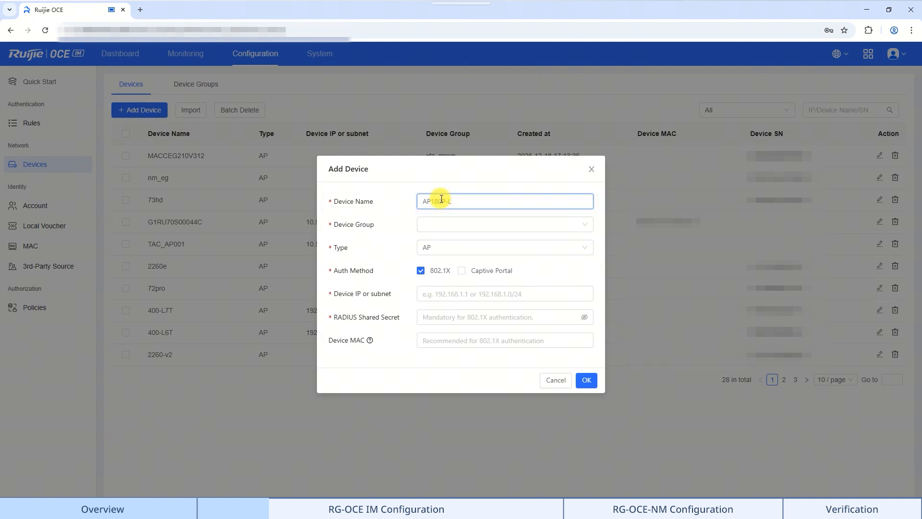
{"action": "left_click", "coordinate": [434, 227]}
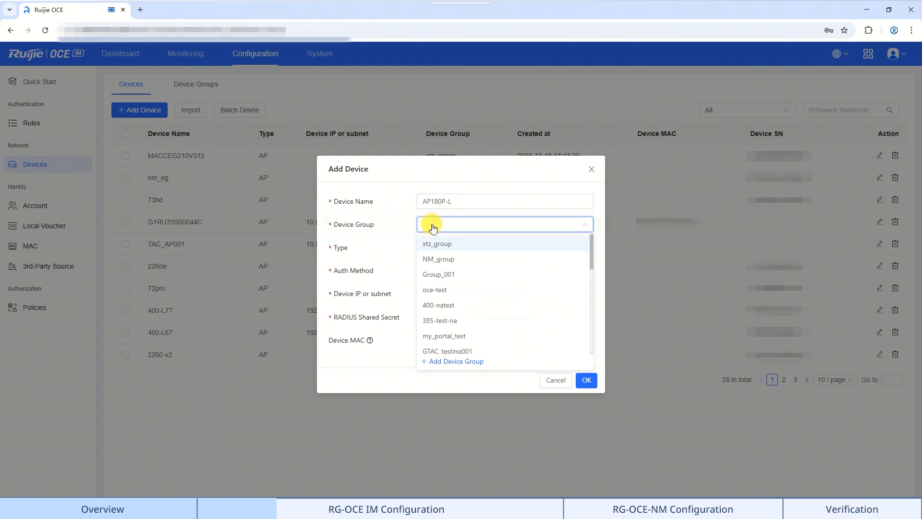
{"action": "left_click", "coordinate": [442, 361]}
{"action": "left_click", "coordinate": [445, 269]}
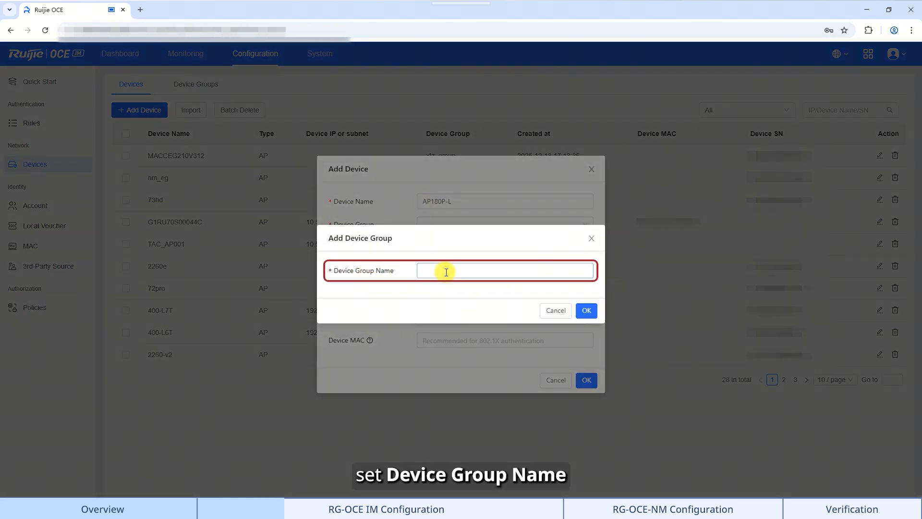
{"action": "type", "text": ".1X AP"}
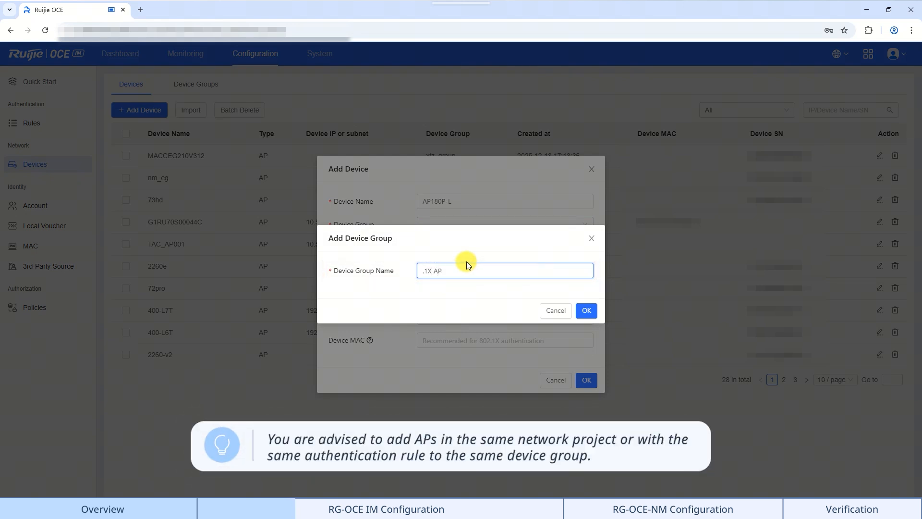
{"action": "left_click", "coordinate": [586, 310]}
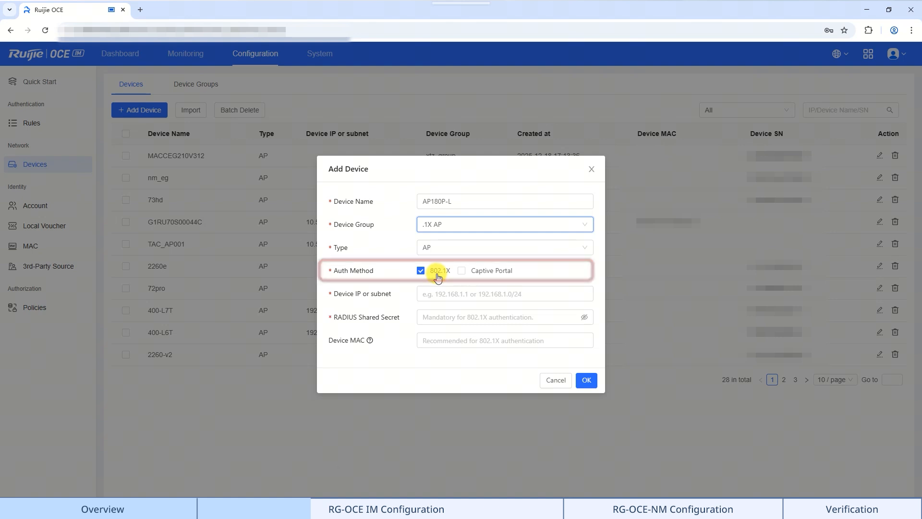
Enter IP 192.168.1.8 and the RADIUS shared secret, then save the device
{"action": "left_click", "coordinate": [441, 290]}
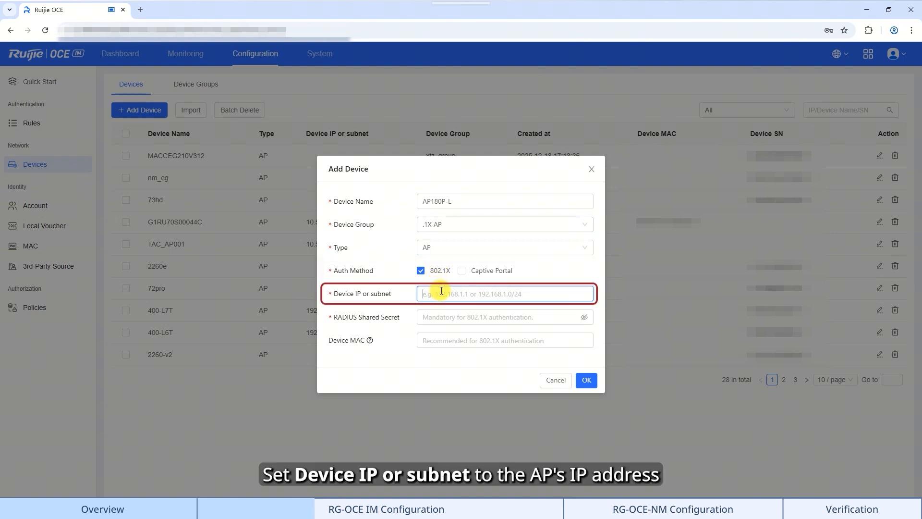
{"action": "type", "text": "192.168.1.8"}
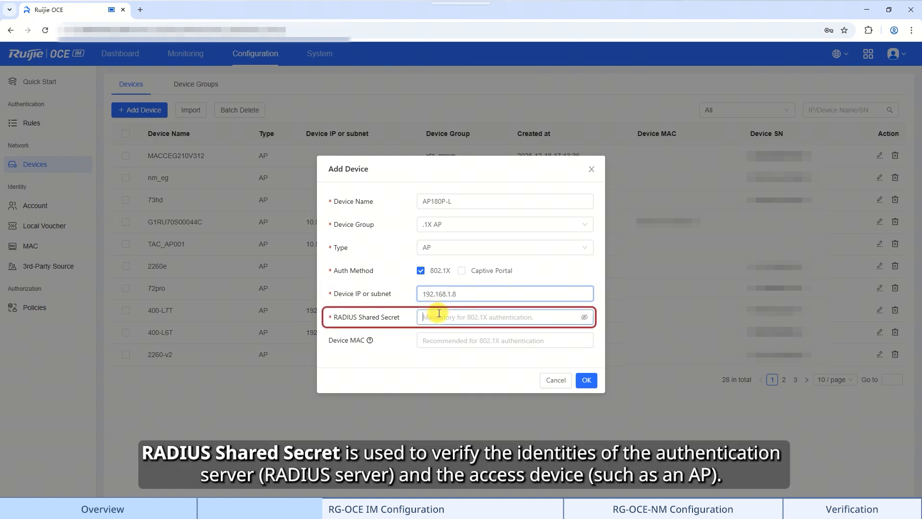
{"action": "left_click", "coordinate": [441, 313]}
{"action": "type", "text": "•••••"}
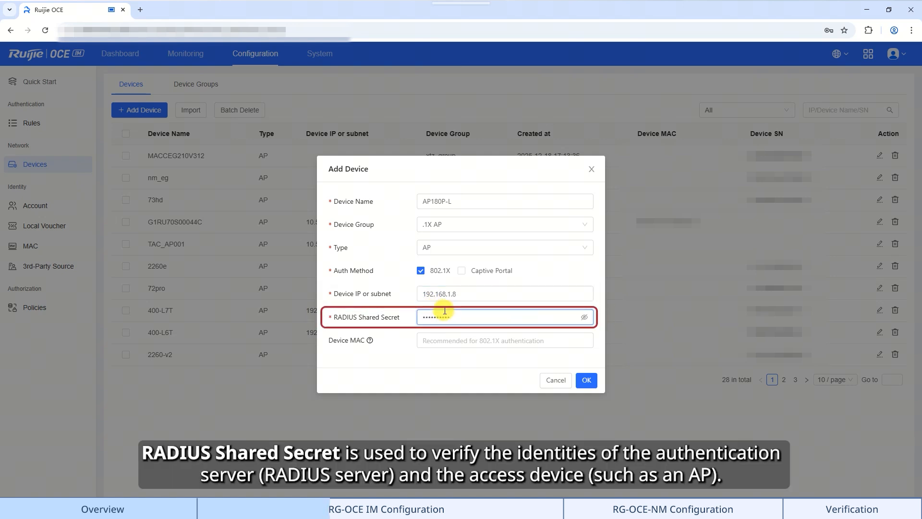
{"action": "type", "text": "e@123"}
{"action": "left_click", "coordinate": [584, 317]}
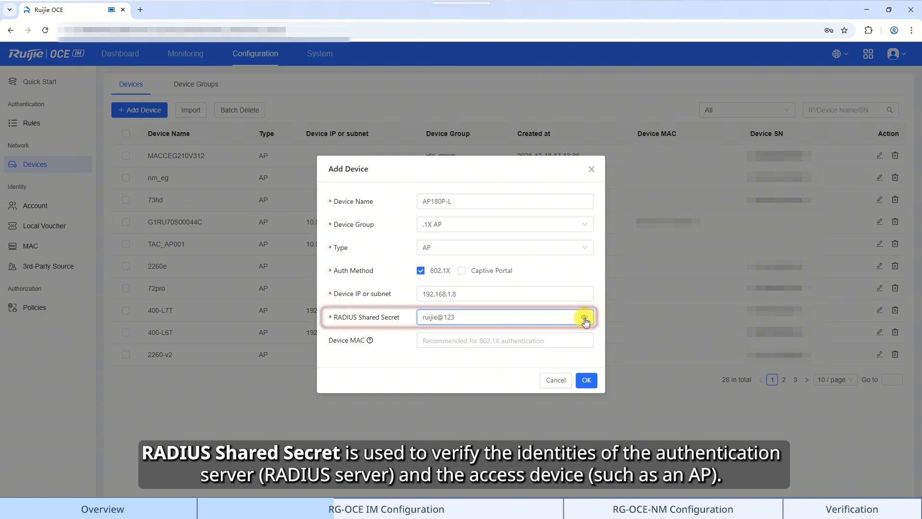
{"action": "left_click", "coordinate": [584, 318]}
{"action": "left_click", "coordinate": [548, 345]}
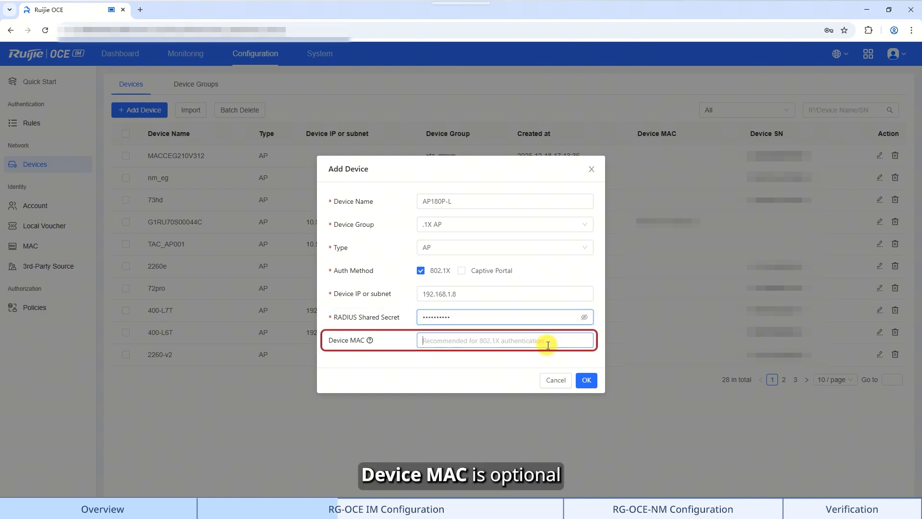
{"action": "left_click", "coordinate": [586, 379]}
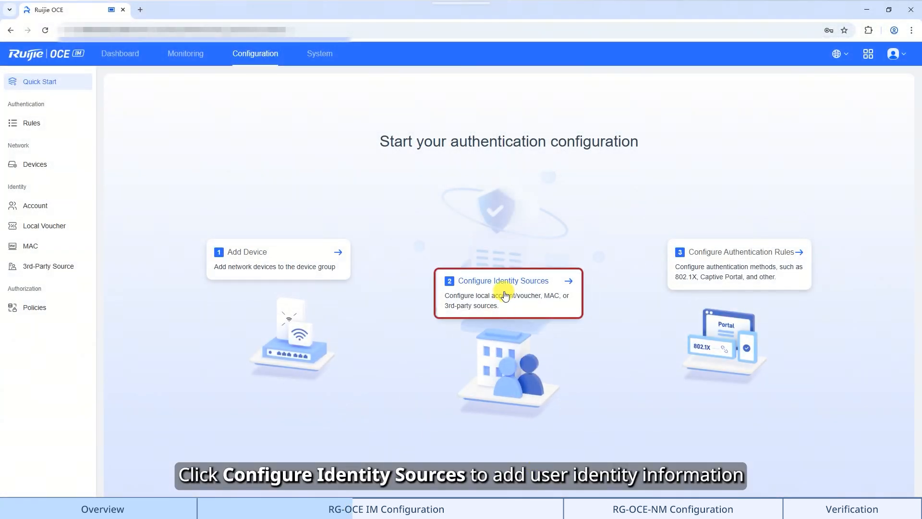
Add an account under Identity Sources, replacing the autofilled username and password, then start a new authorization policy
{"action": "left_click", "coordinate": [505, 295]}
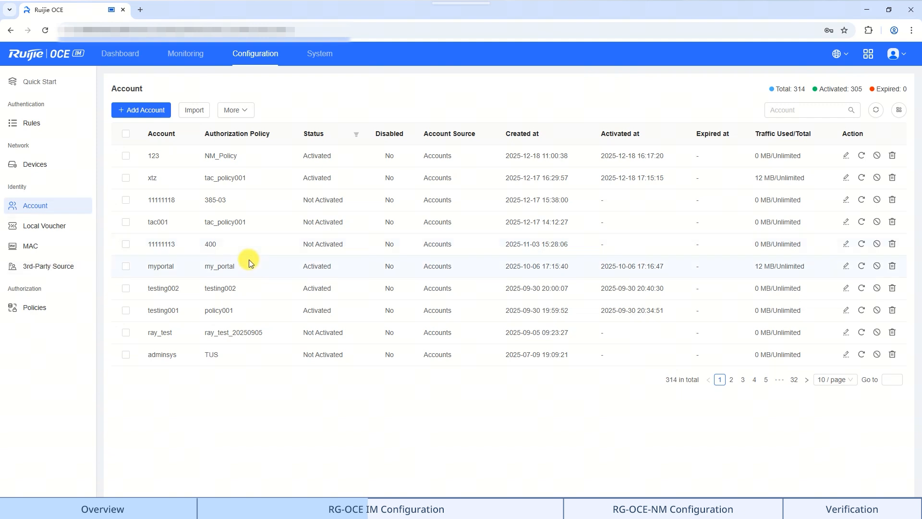
{"action": "left_click", "coordinate": [141, 110]}
{"action": "double_click", "coordinate": [463, 244]}
{"action": "type", "text": "alex"}
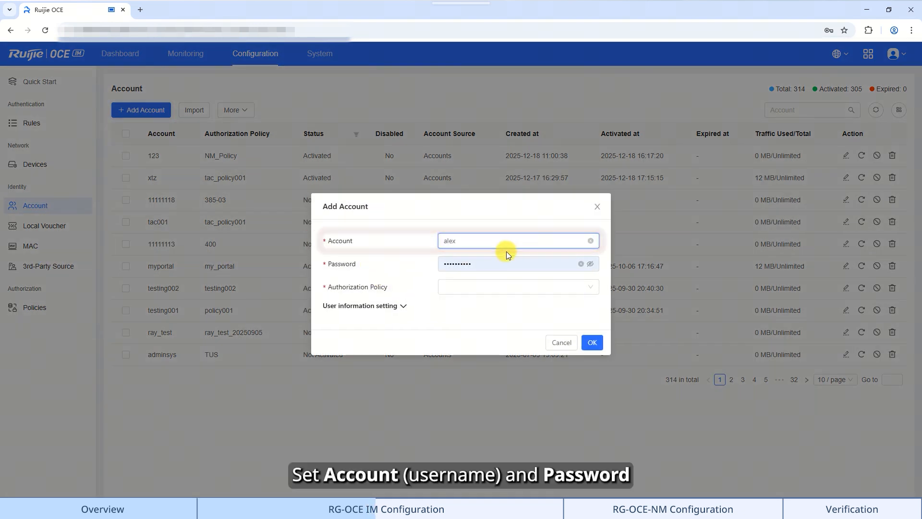
{"action": "double_click", "coordinate": [499, 261]}
{"action": "type", "text": "••••••••••"}
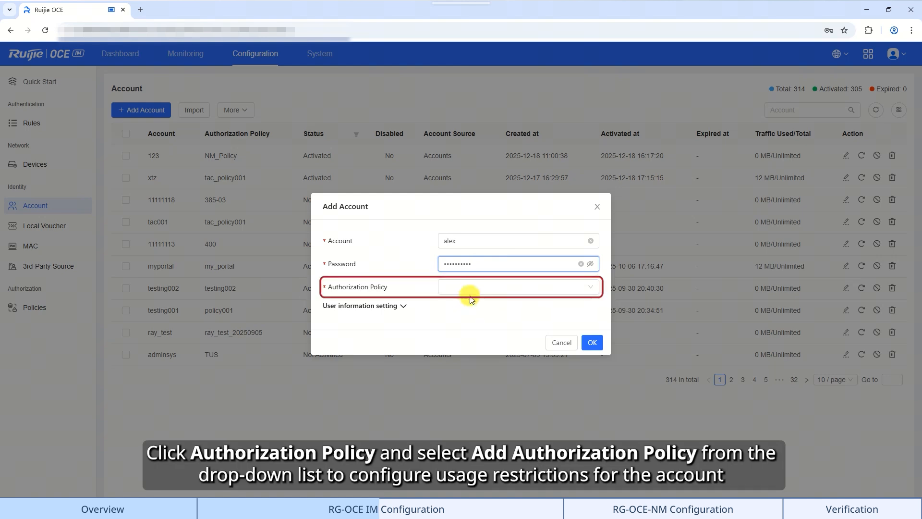
{"action": "left_click", "coordinate": [474, 290]}
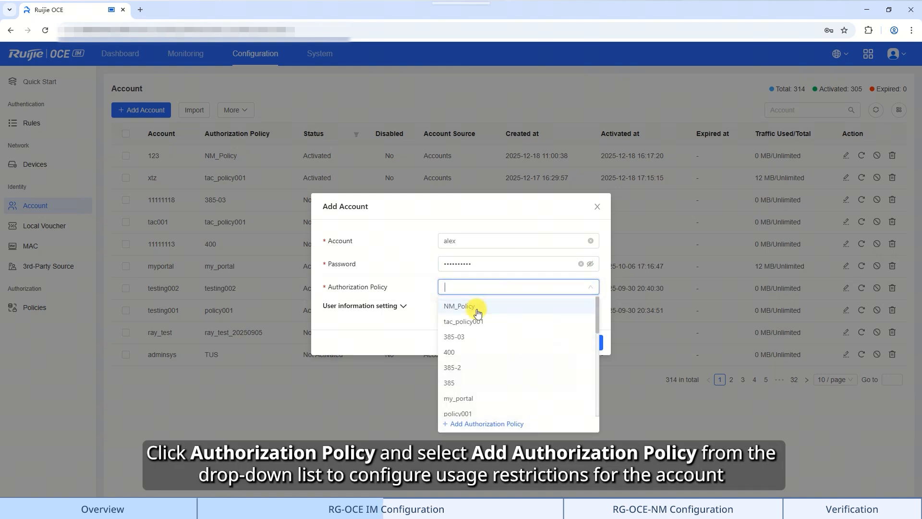
{"action": "left_click", "coordinate": [472, 424]}
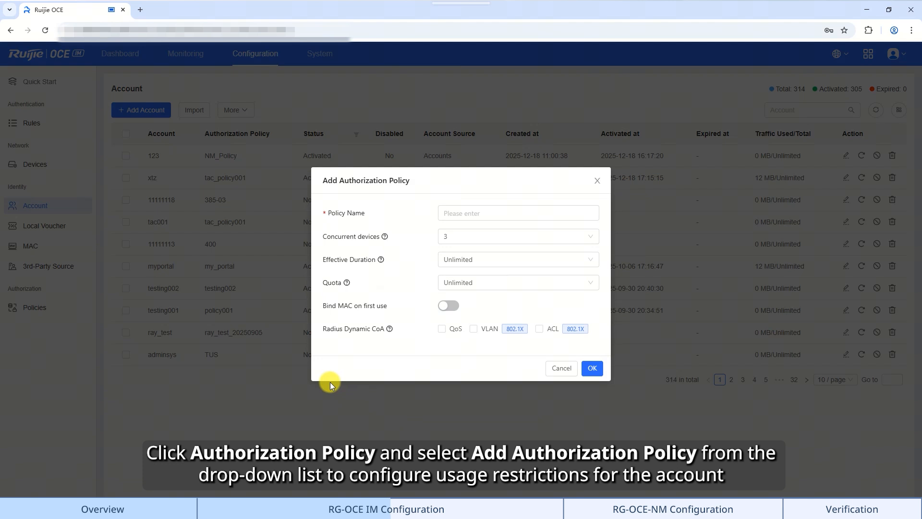
Save policy .1x with 3 concurrent devices, 1Day effective duration and Unlimited quota
{"action": "left_click", "coordinate": [478, 212]}
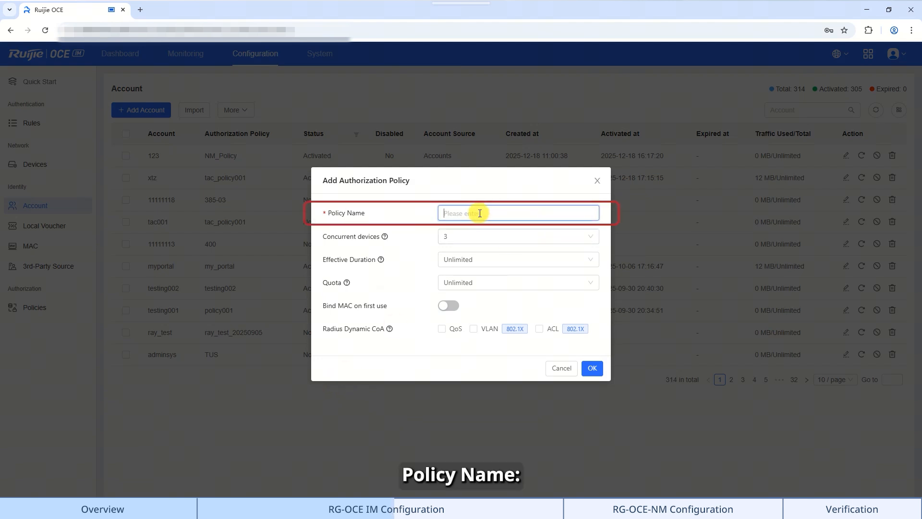
{"action": "type", "text": ".1x"}
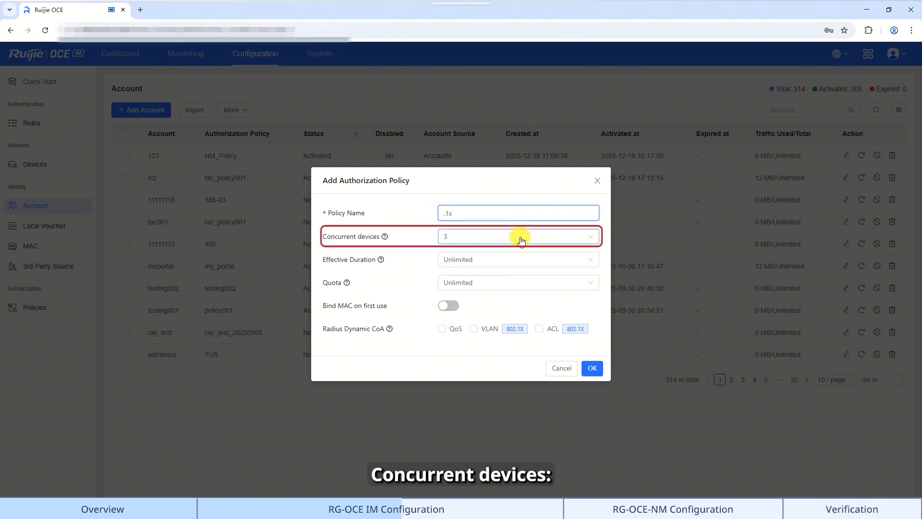
{"action": "left_click", "coordinate": [522, 239]}
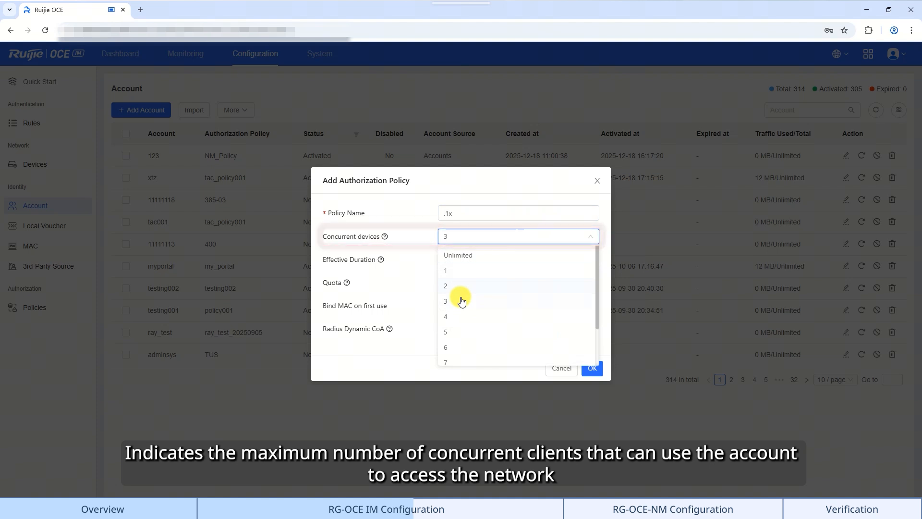
{"action": "left_click", "coordinate": [458, 303]}
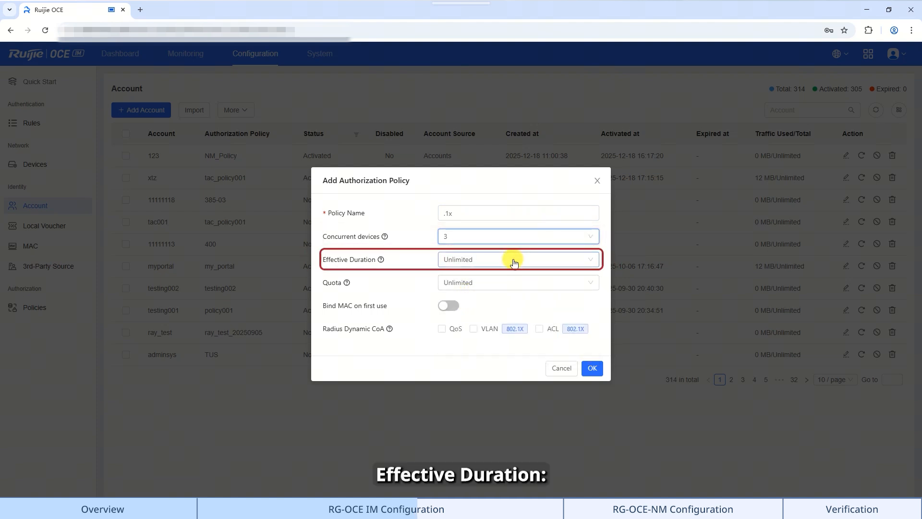
{"action": "left_click", "coordinate": [516, 260]}
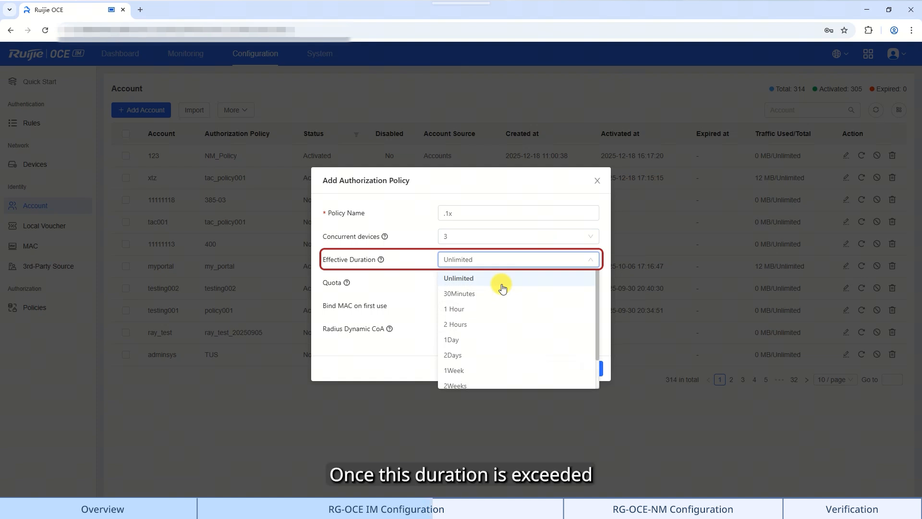
{"action": "left_click", "coordinate": [460, 341]}
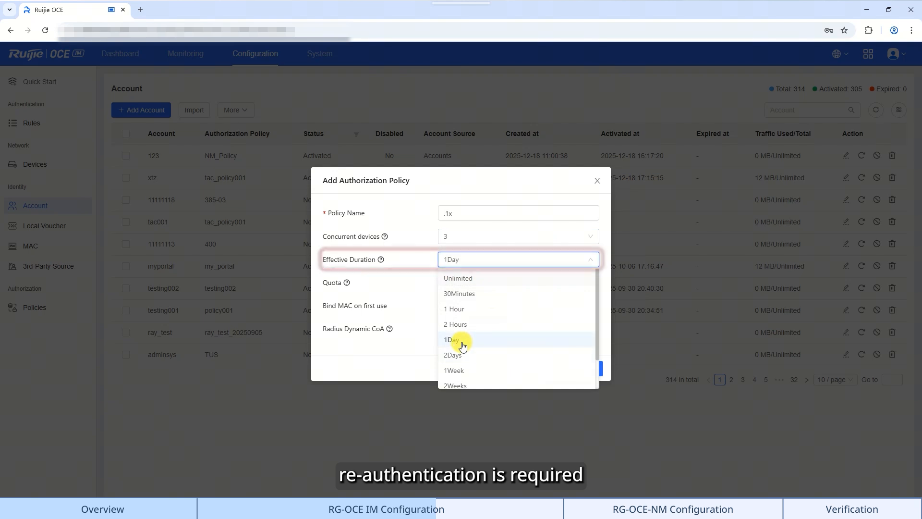
{"action": "left_click", "coordinate": [480, 288]}
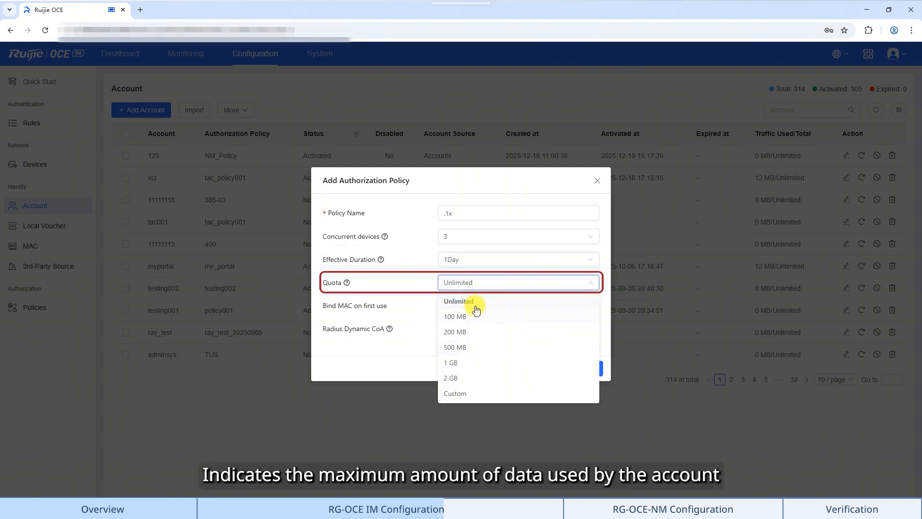
{"action": "left_click", "coordinate": [474, 301]}
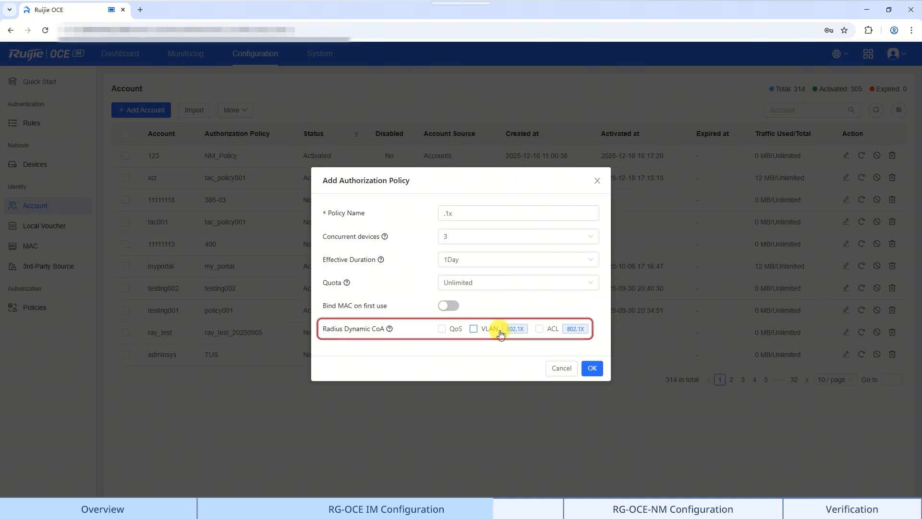
{"action": "left_click", "coordinate": [595, 371]}
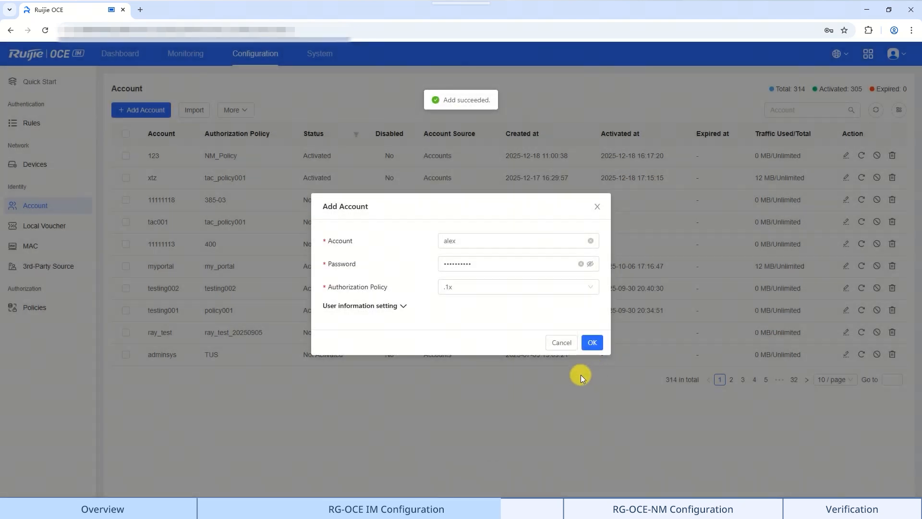
Save the new account with policy .1x, leaving the optional user information fields blank
{"action": "left_click", "coordinate": [394, 306]}
{"action": "left_click", "coordinate": [495, 269]}
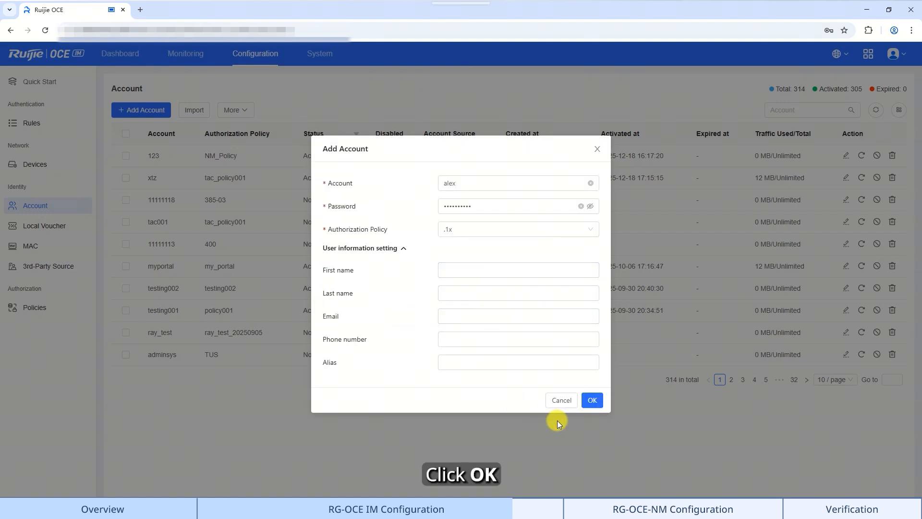
{"action": "left_click", "coordinate": [598, 400]}
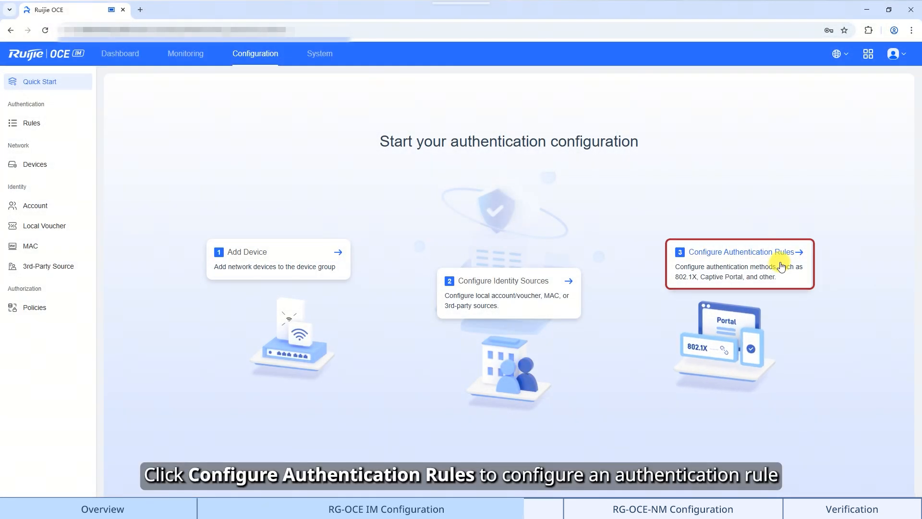
Create an 802.1X Wired & Wireless rule named '.1X auth rule' applied to the .1X AP group
{"action": "left_click", "coordinate": [780, 265]}
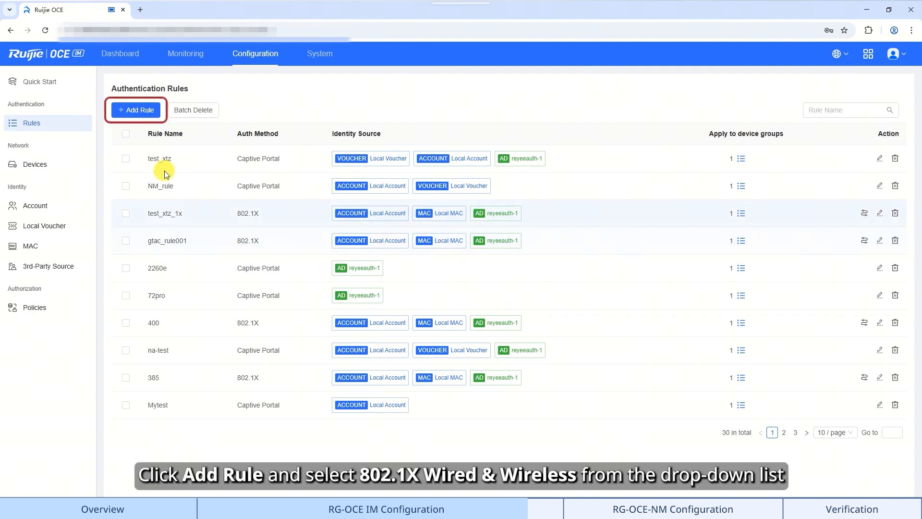
{"action": "left_click", "coordinate": [145, 113]}
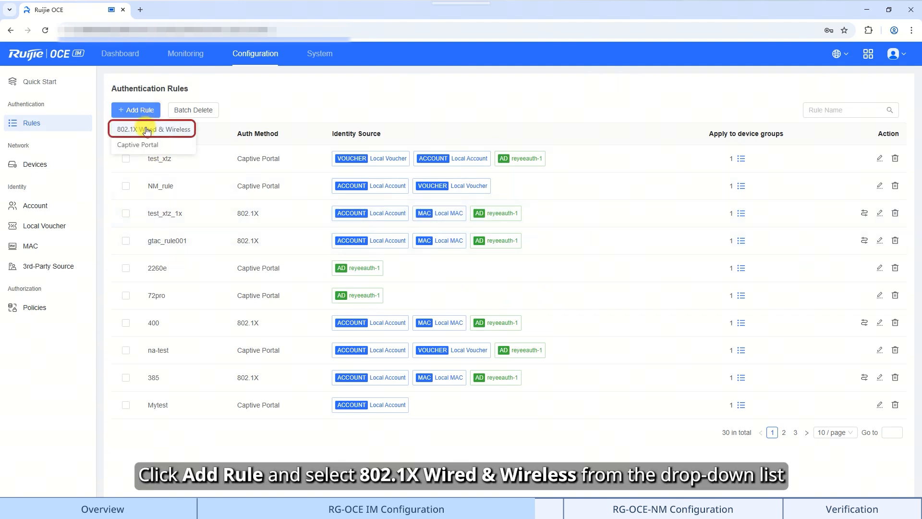
{"action": "left_click", "coordinate": [147, 131]}
{"action": "left_click", "coordinate": [324, 133]}
{"action": "type", "text": ".1X"}
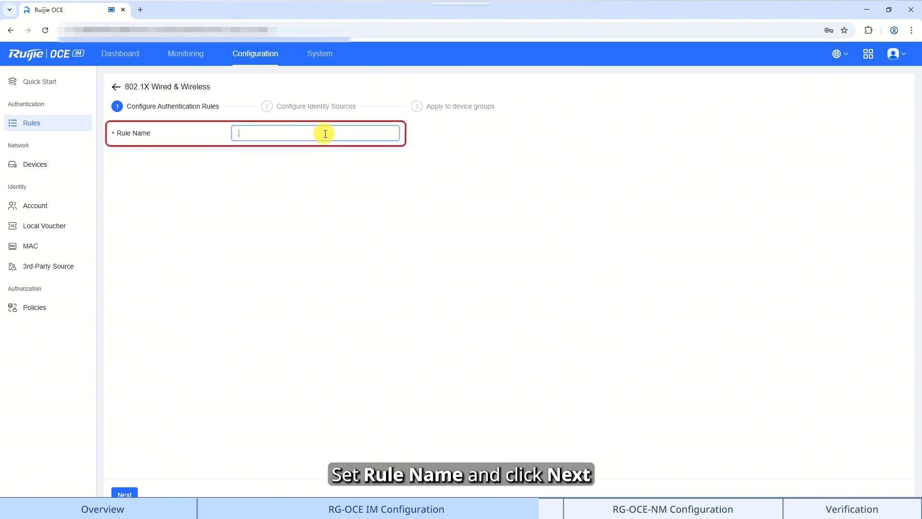
{"action": "type", "text": " auth rule"}
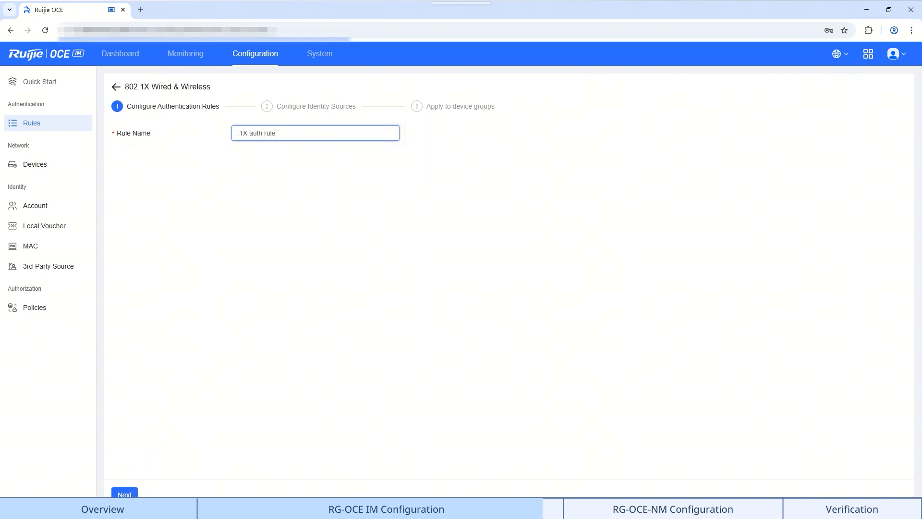
{"action": "left_click", "coordinate": [125, 494]}
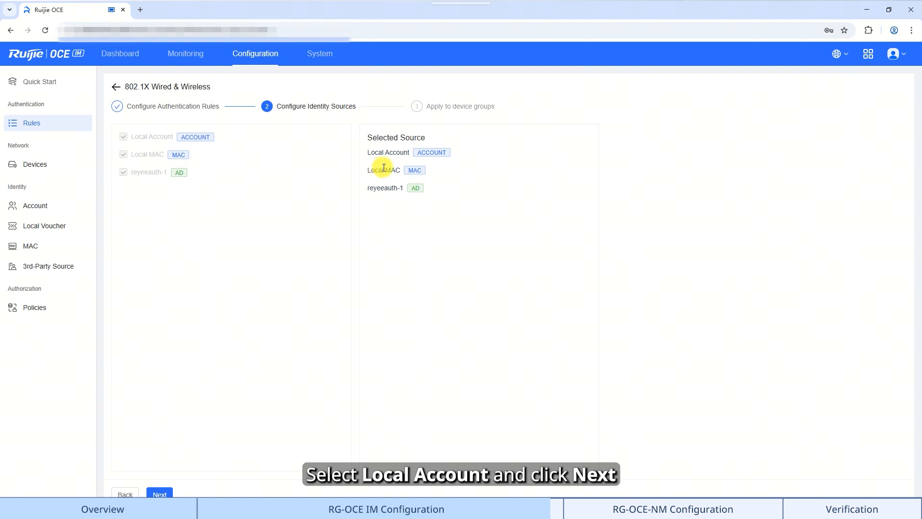
{"action": "left_click", "coordinate": [162, 494]}
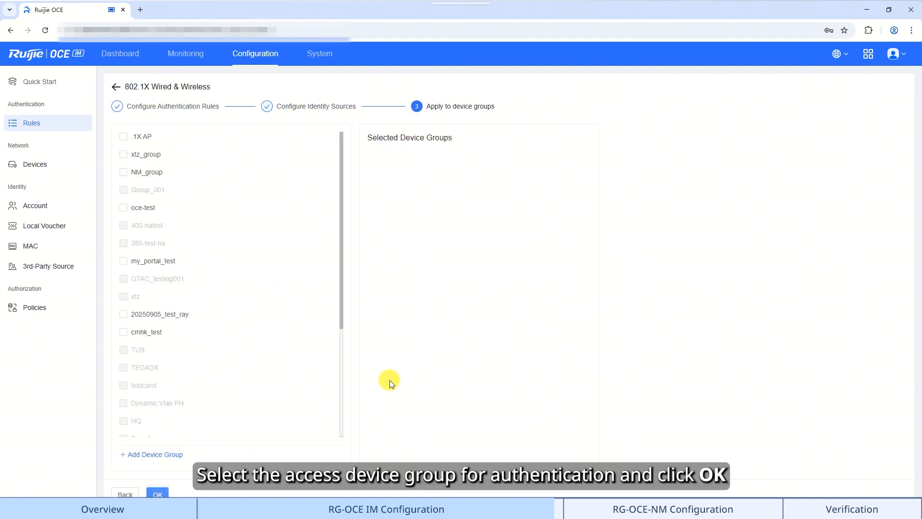
{"action": "left_click", "coordinate": [123, 138]}
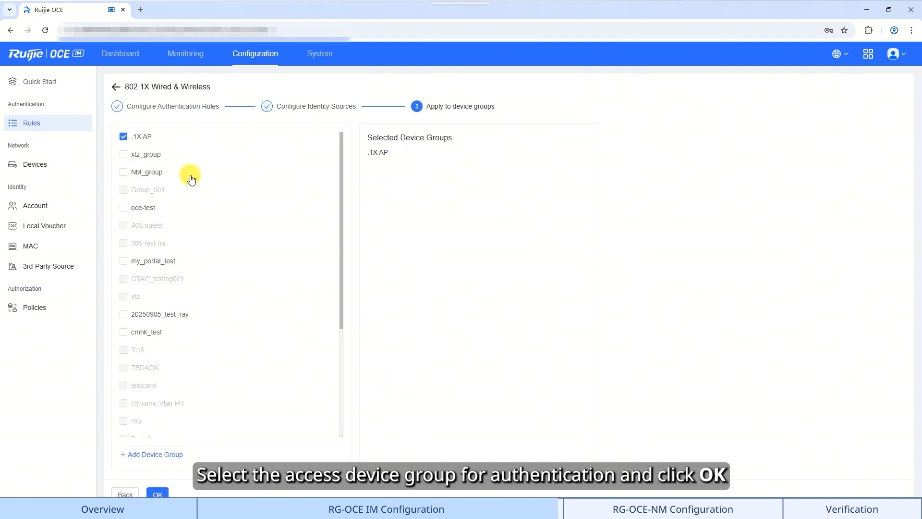
{"action": "left_click", "coordinate": [159, 494]}
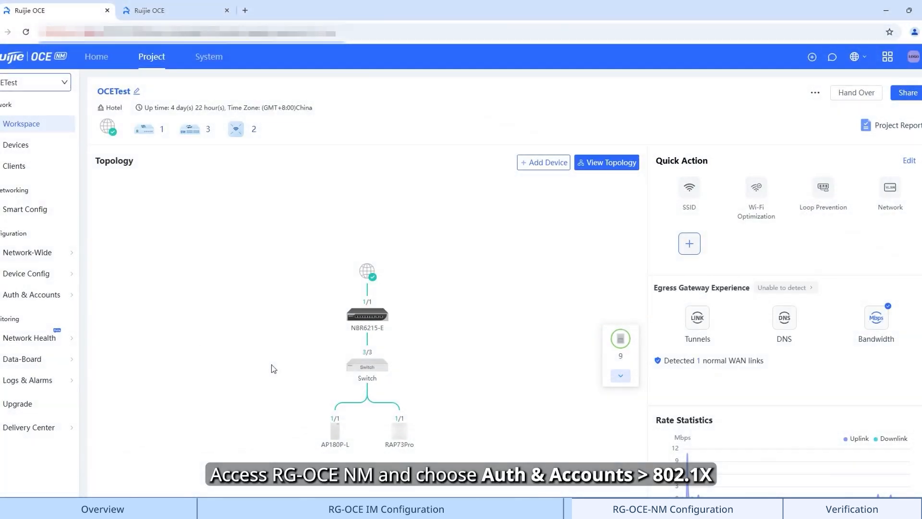
From the 802.1X Wireless tab, go to the SSID page listing the oce test network
{"action": "mouse_move", "coordinate": [72, 300]}
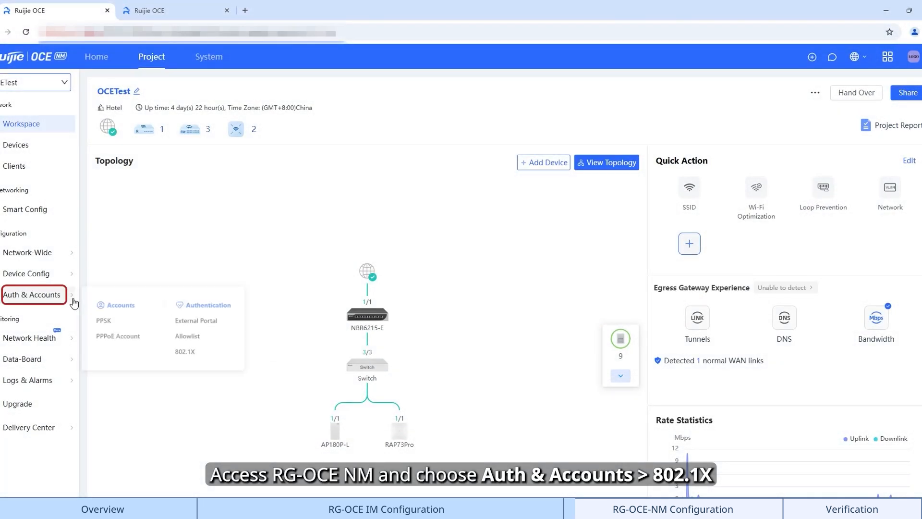
{"action": "left_click", "coordinate": [205, 368]}
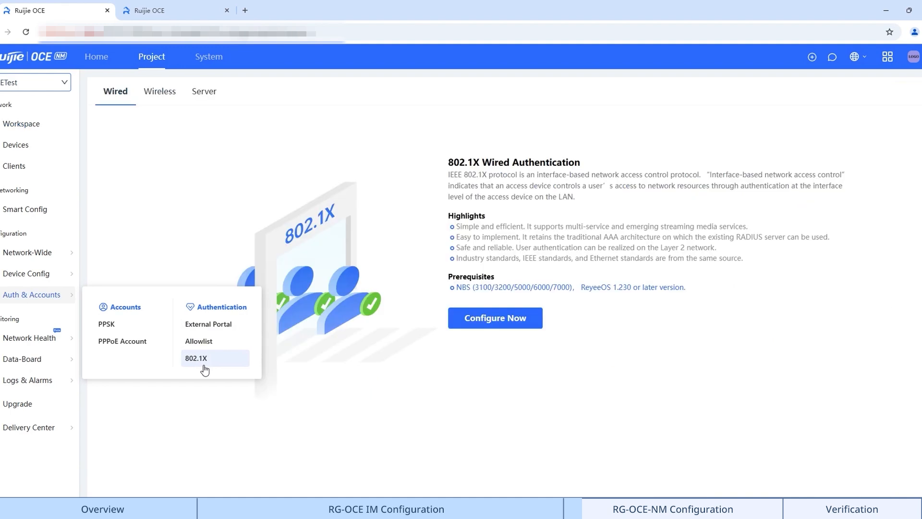
{"action": "left_click", "coordinate": [154, 100]}
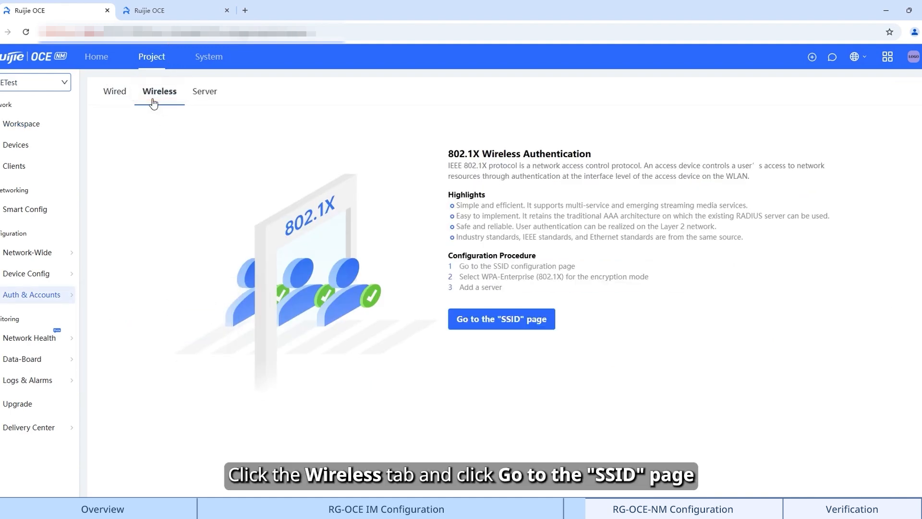
{"action": "left_click", "coordinate": [539, 327]}
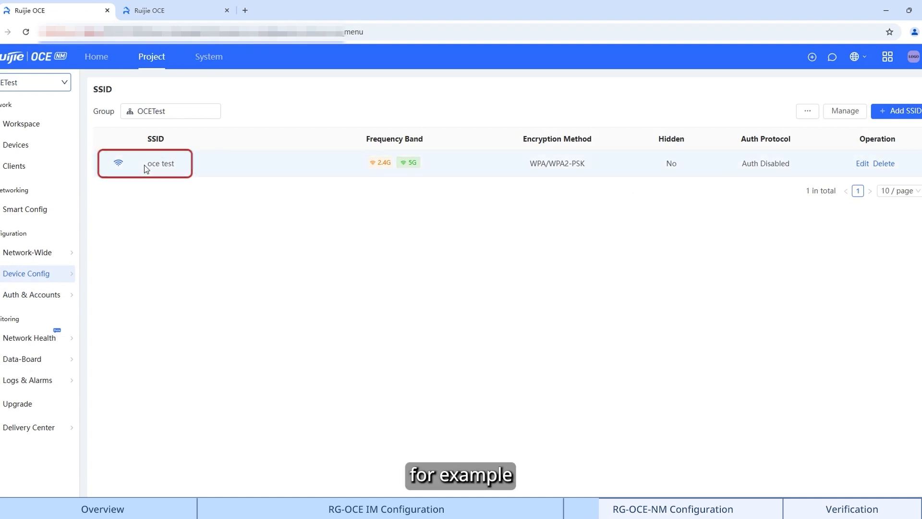
Edit the oce test SSID and set encryption to 802.1X(Enterprise), giving WPA2-802.1X
{"action": "left_click_drag", "start_coordinate": [144, 165], "coordinate": [176, 169]}
{"action": "left_click", "coordinate": [182, 187]}
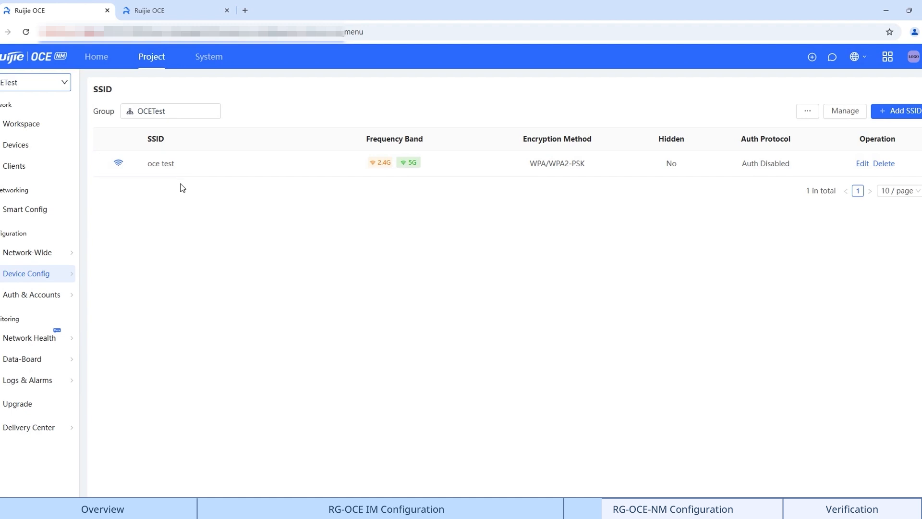
{"action": "left_click", "coordinate": [862, 166]}
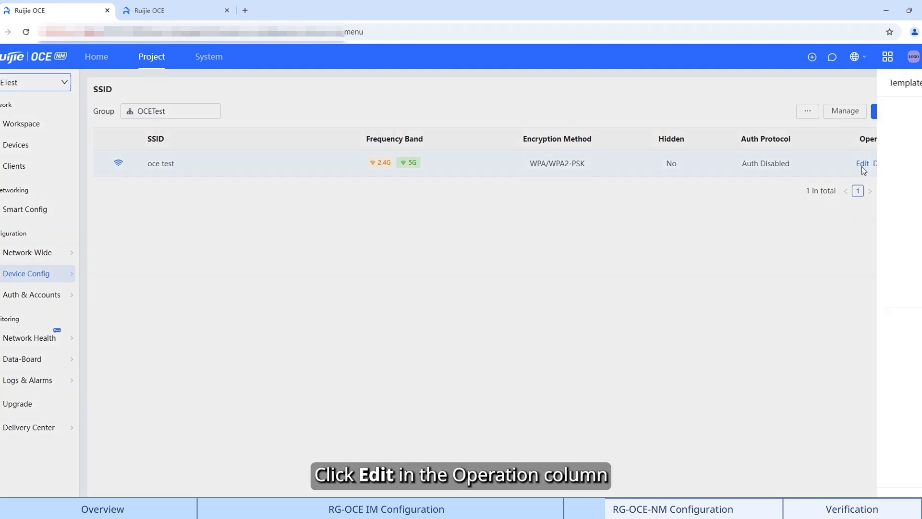
{"action": "left_click", "coordinate": [786, 205]}
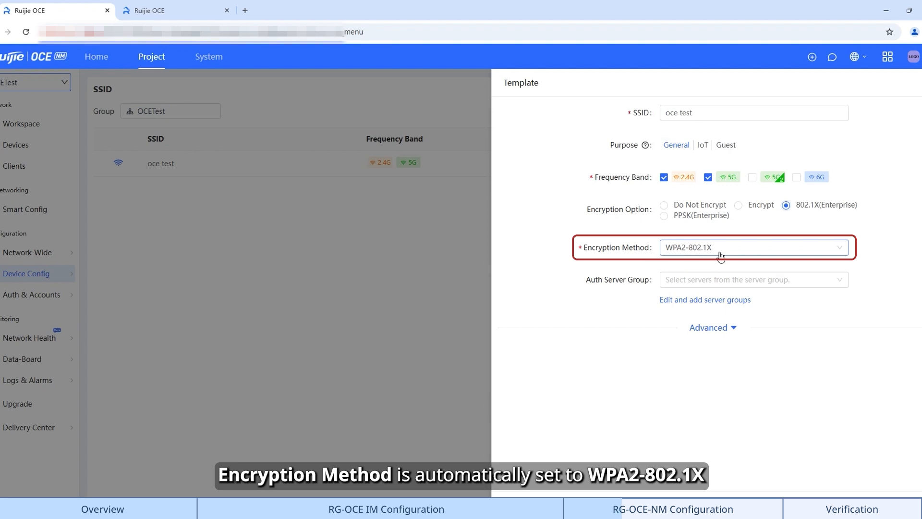
Start a new server group named OCE-IM with server IP 172.17.219.14
{"action": "left_click", "coordinate": [699, 300]}
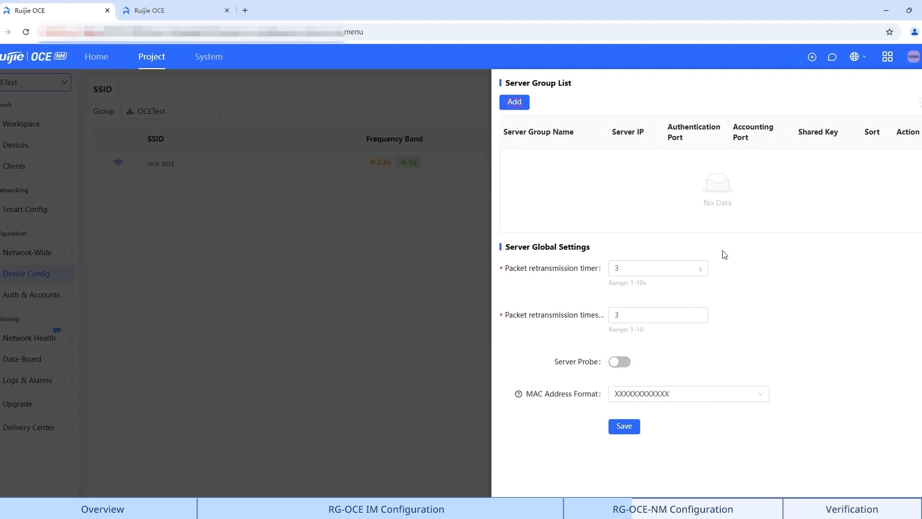
{"action": "left_click", "coordinate": [512, 108]}
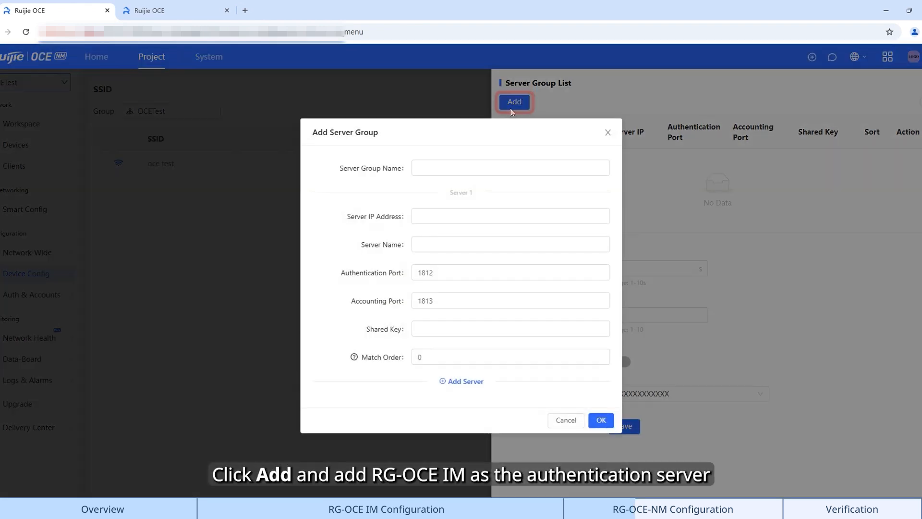
{"action": "left_click", "coordinate": [439, 173]}
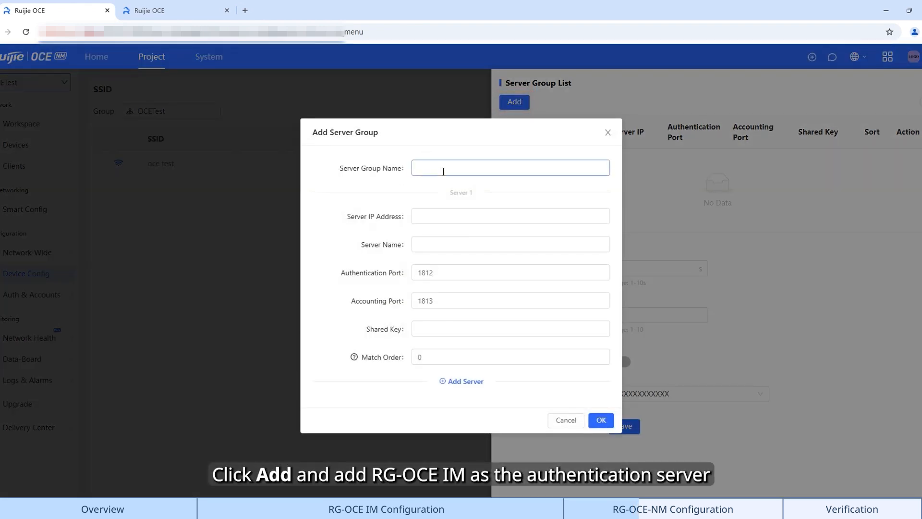
{"action": "type", "text": "oc"}
{"action": "key", "text": "BackSpace"}
{"action": "key", "text": "BackSpace"}
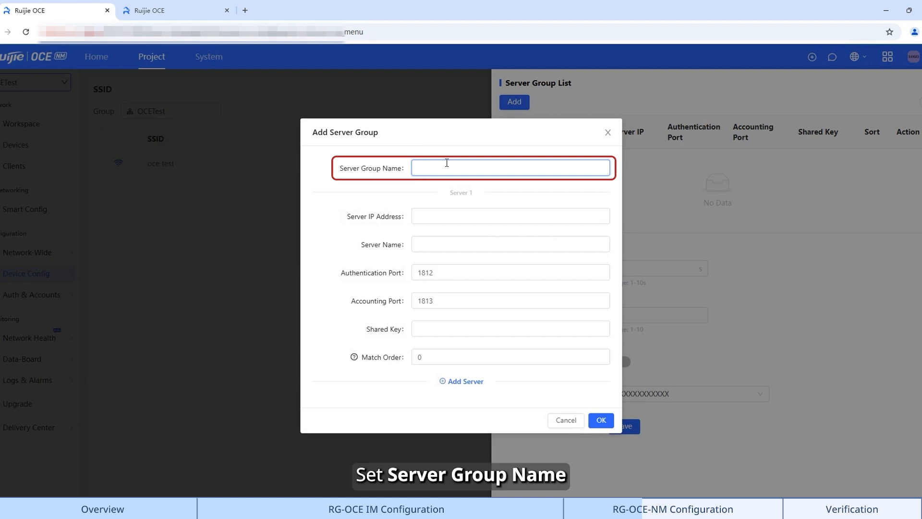
{"action": "type", "text": "OCE-IM"}
{"action": "left_click", "coordinate": [420, 215]}
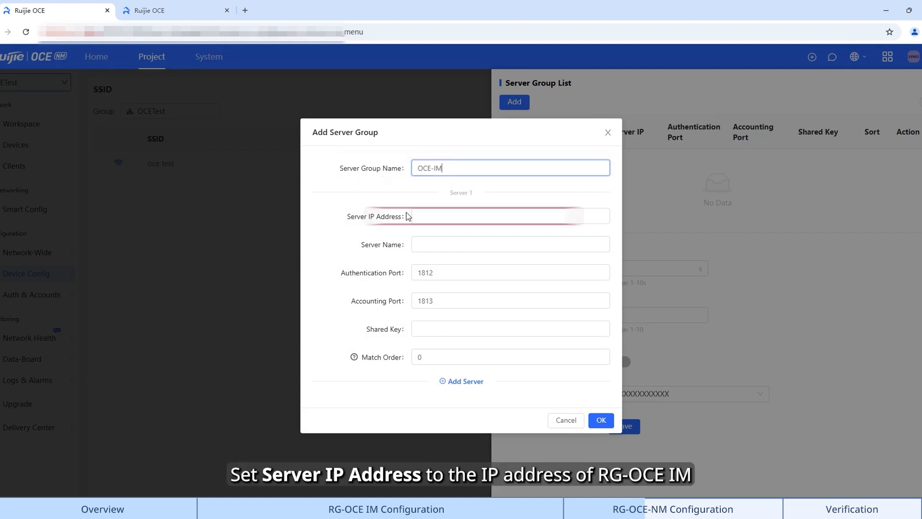
{"action": "type", "text": "172.17.219.14"}
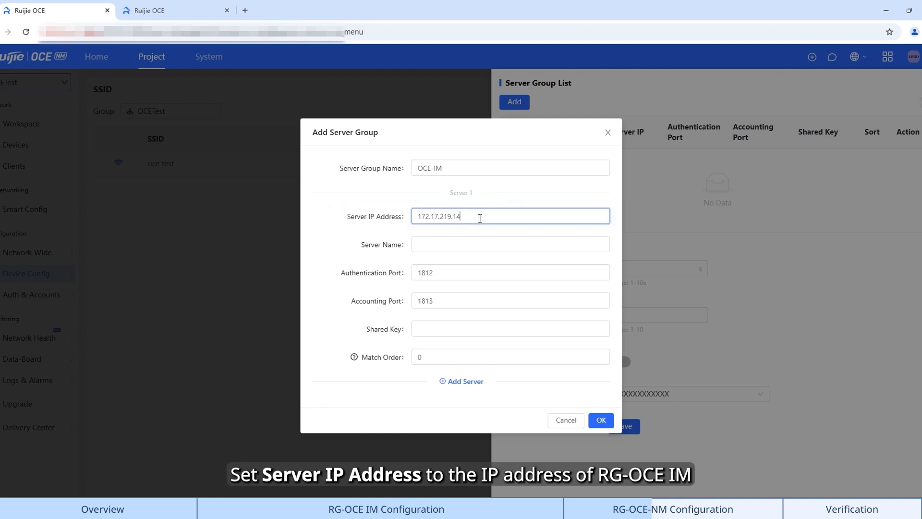
Name the server OCE-IM, keep ports 1812/1813, enter the shared key, and add the group
{"action": "left_click", "coordinate": [438, 241]}
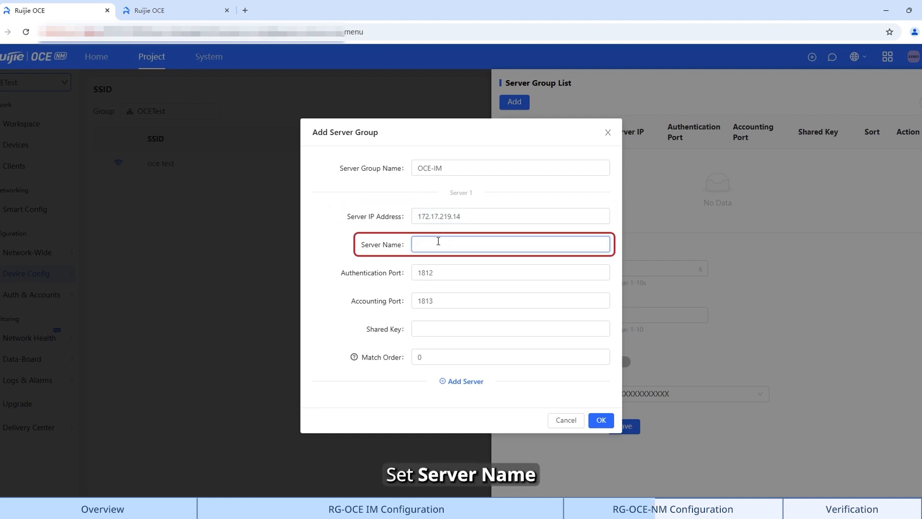
{"action": "type", "text": "OCE-IM"}
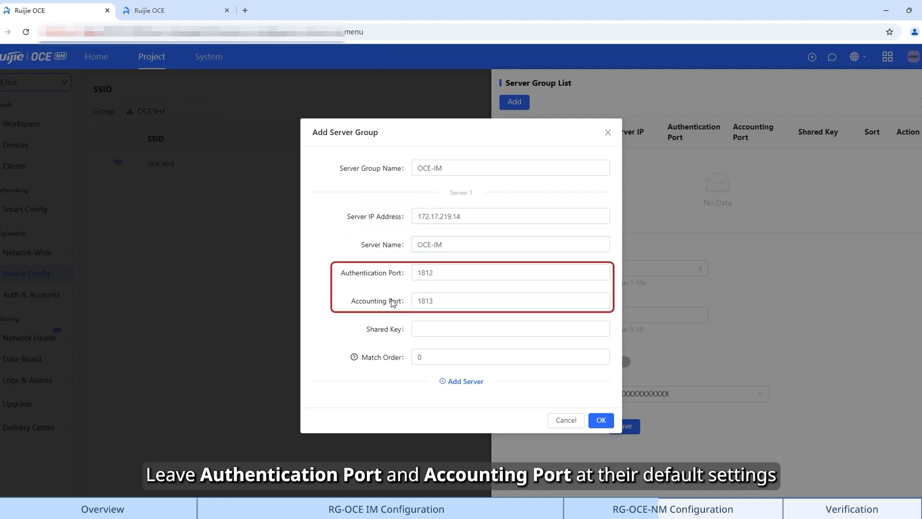
{"action": "left_click", "coordinate": [437, 275]}
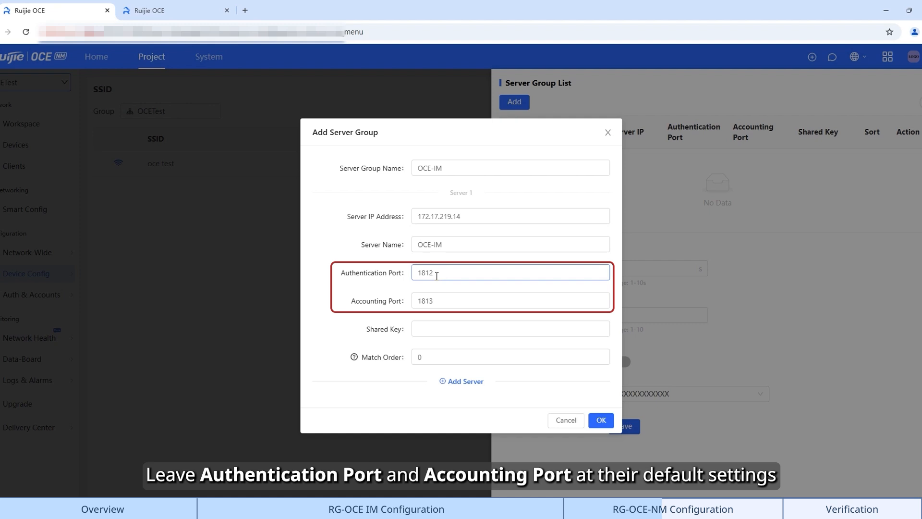
{"action": "left_click", "coordinate": [427, 302]}
{"action": "left_click", "coordinate": [428, 333]}
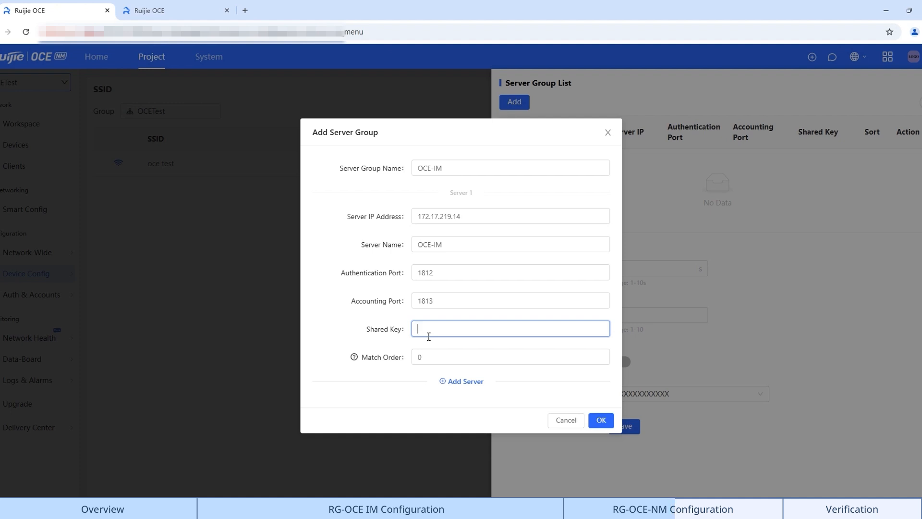
{"action": "type", "text": "ruijie@123"}
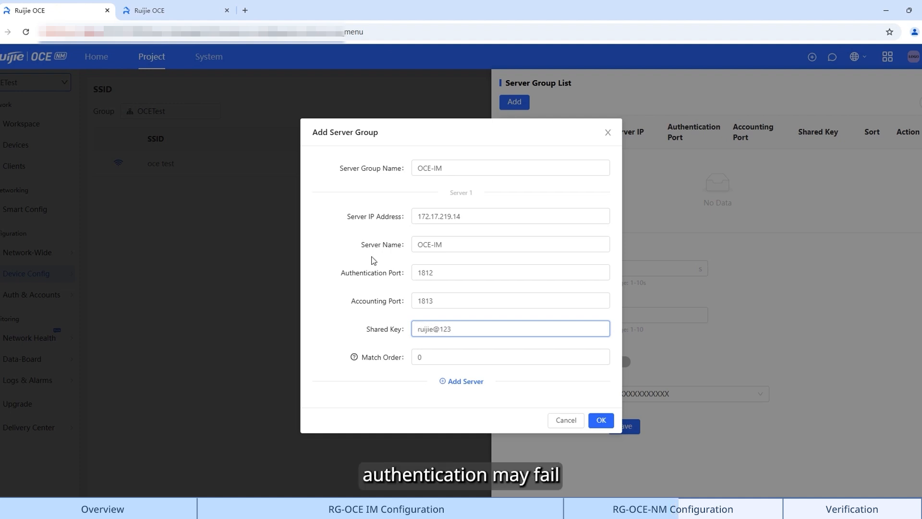
{"action": "left_click", "coordinate": [347, 342]}
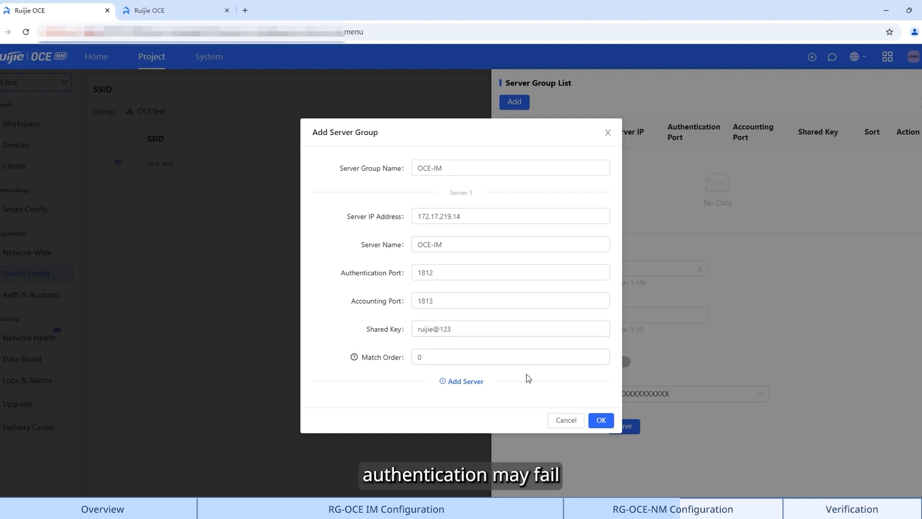
{"action": "left_click", "coordinate": [599, 420]}
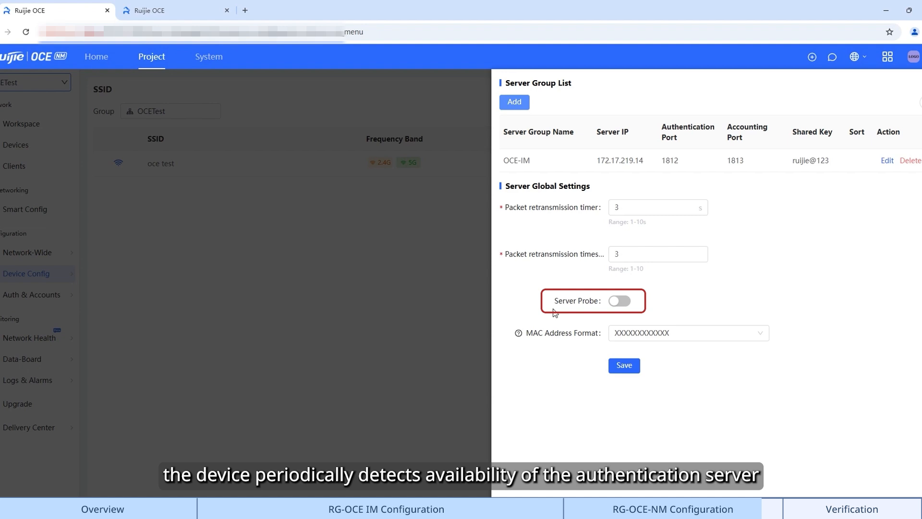
Save the Server Global Settings with a 3 s retransmission timer and 3 retries
{"action": "left_click", "coordinate": [624, 366]}
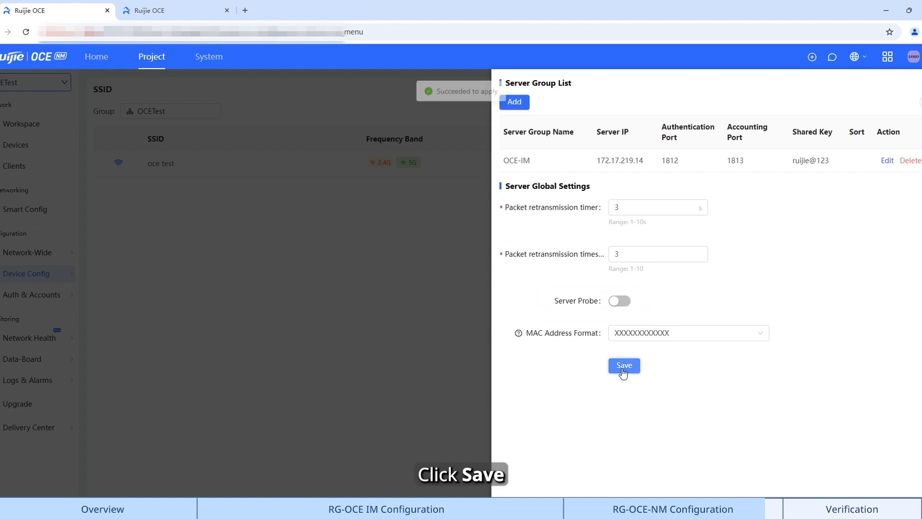
Pick OCE-IM from the Auth Server Group list for the WPA2-802.1X oce test SSID and save
{"action": "left_click", "coordinate": [698, 279]}
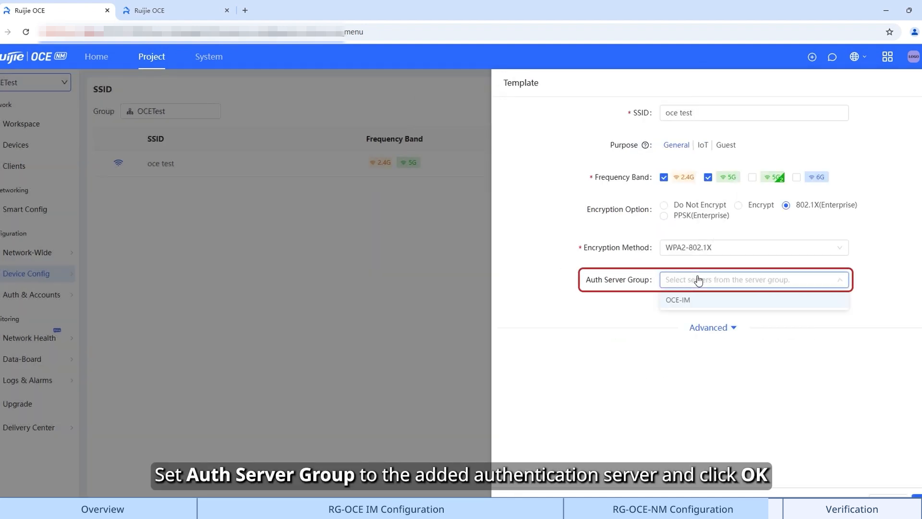
{"action": "left_click", "coordinate": [702, 306]}
{"action": "left_click", "coordinate": [710, 327]}
{"action": "scroll", "coordinate": [720, 317], "scroll_direction": "down", "scroll_amount": 3}
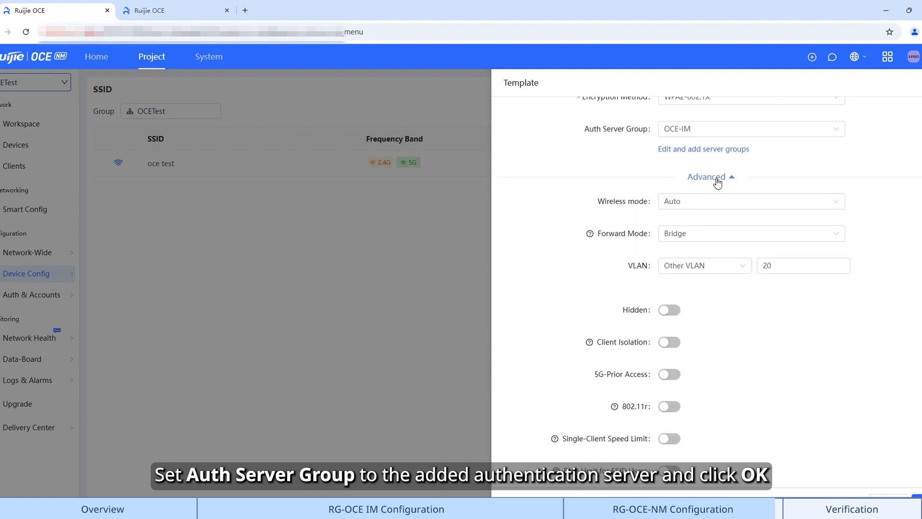
{"action": "left_click", "coordinate": [717, 182]}
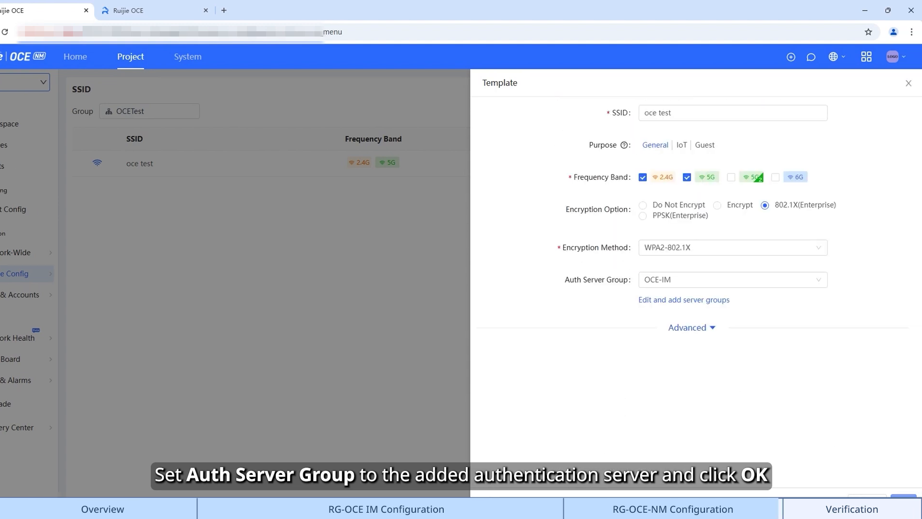
{"action": "left_click", "coordinate": [915, 500]}
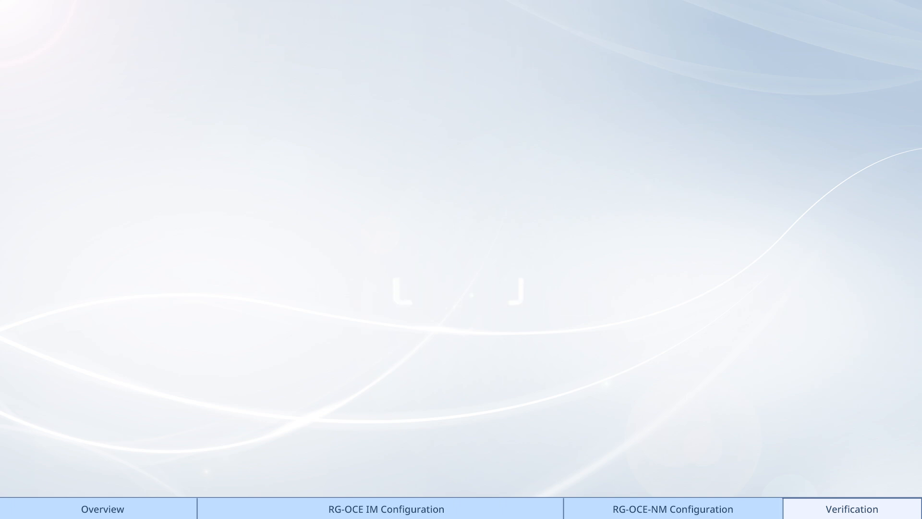